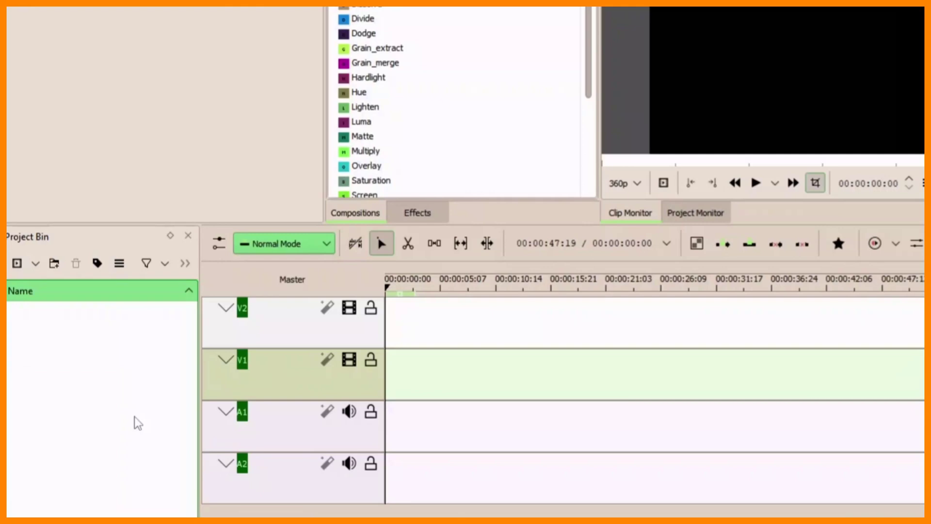
Create a five-second 'TEXT ANIMATION' title clip, centred horizontally and vertically on black.
right_click(52, 345)
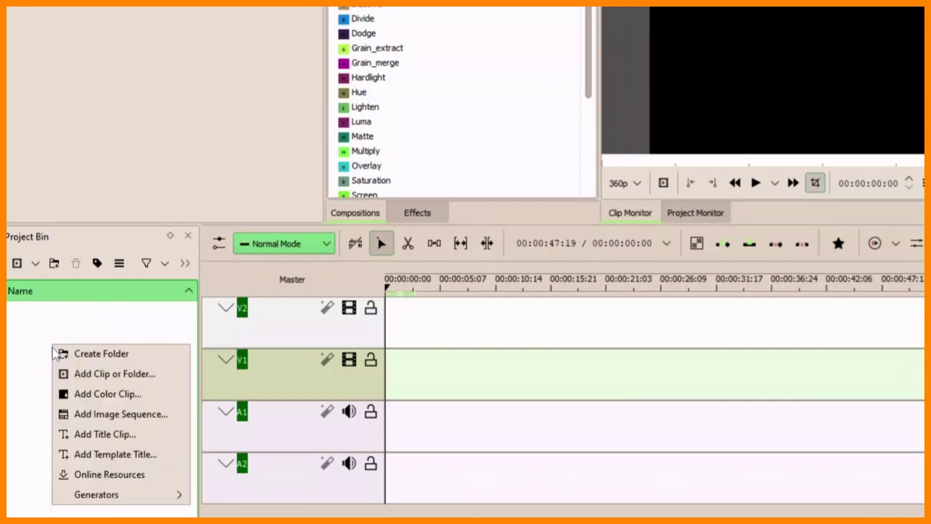
click(102, 440)
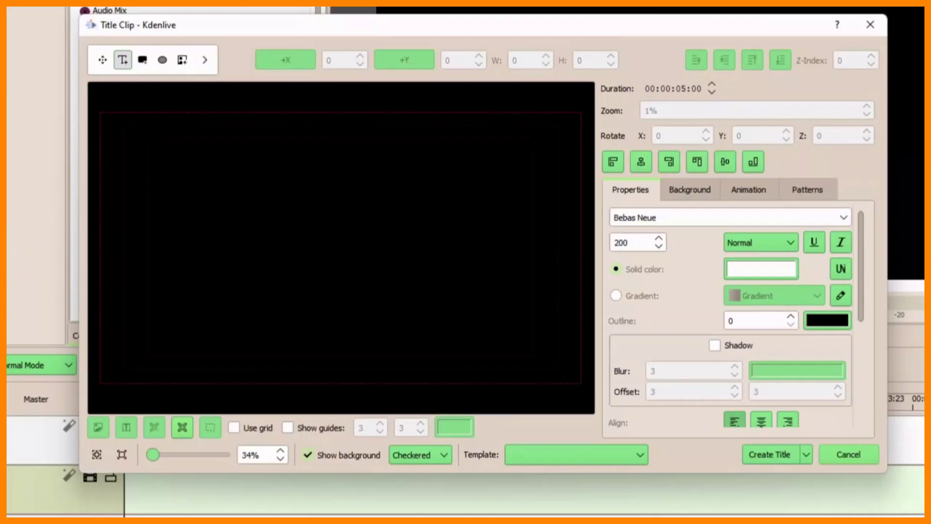
click(252, 244)
text(TEXTTEXT)
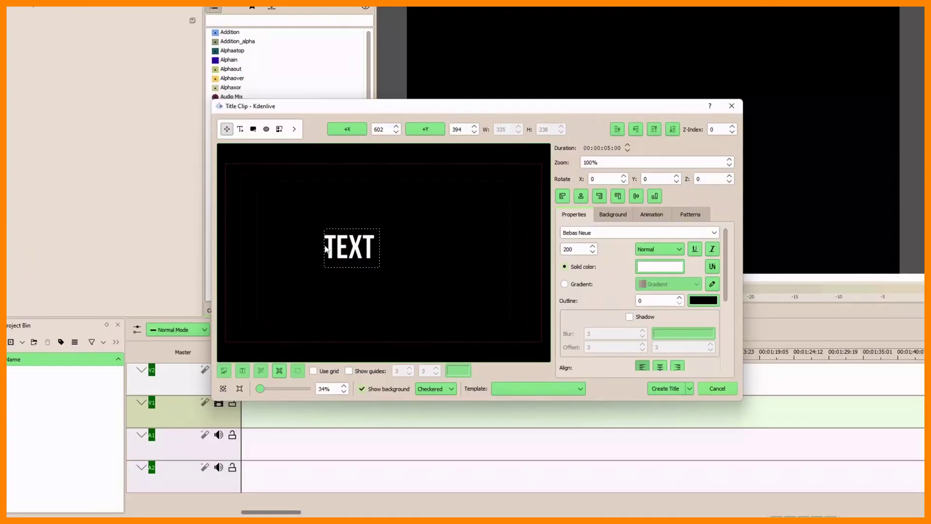
text( ANIMATION)
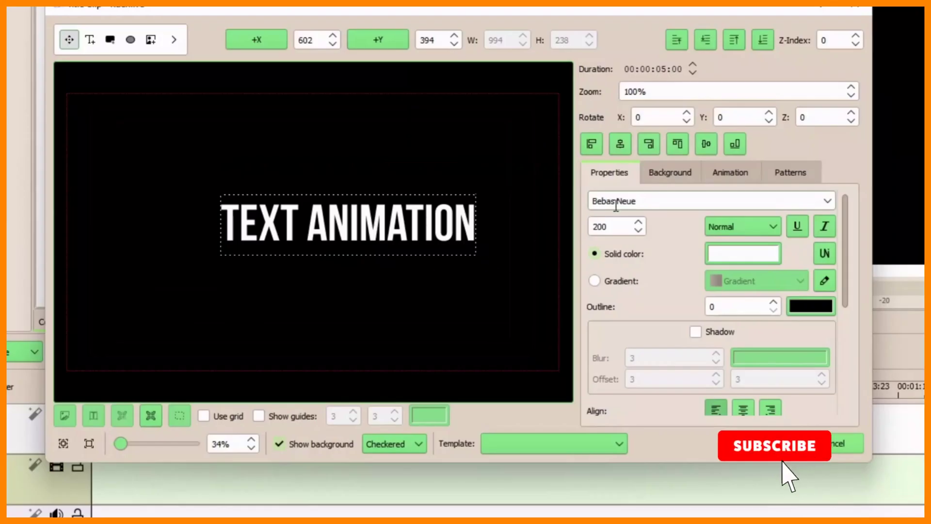
click(627, 148)
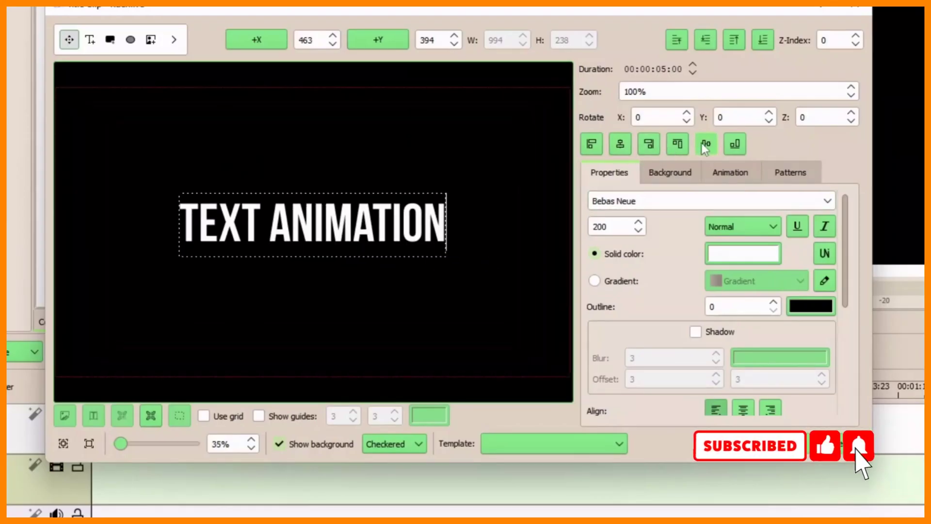
click(702, 143)
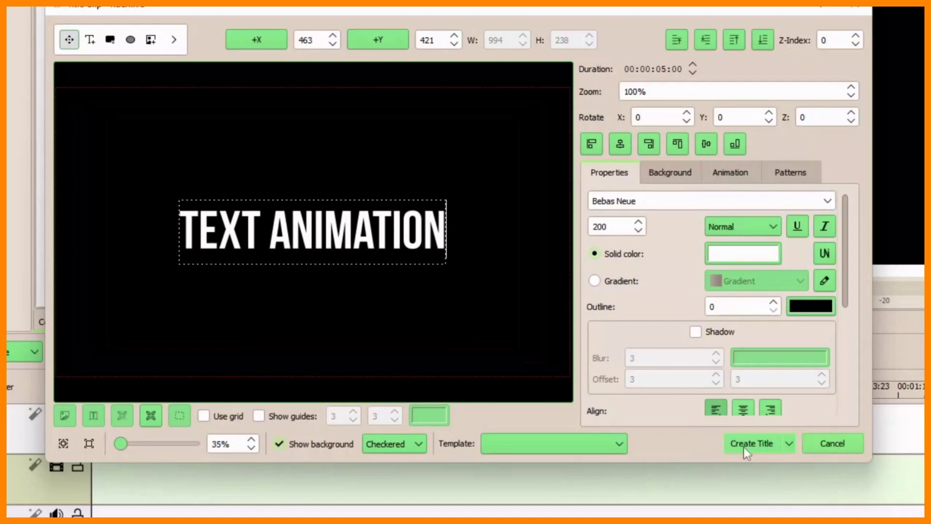
click(745, 447)
Place the TEXT ANIMATION title at 00:00 on track V1 and select it.
drag(27, 384, 72, 406)
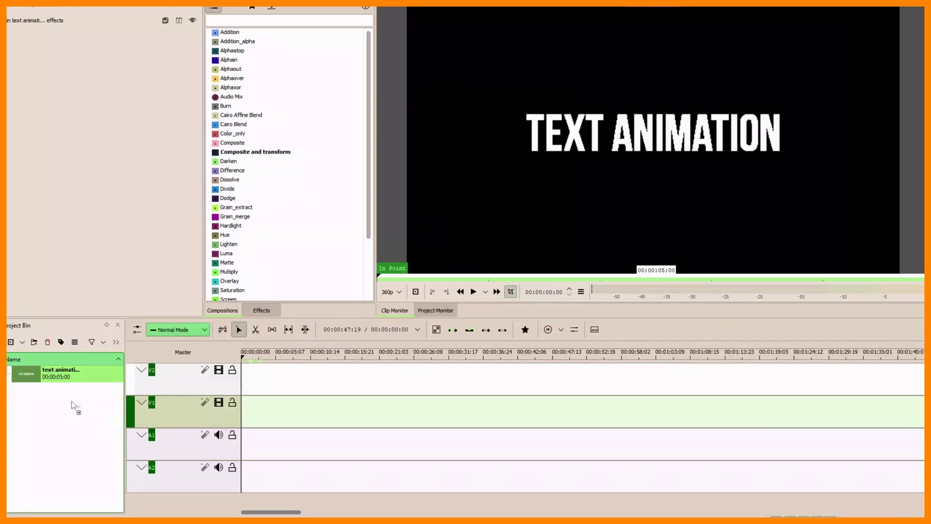
drag(242, 414, 248, 414)
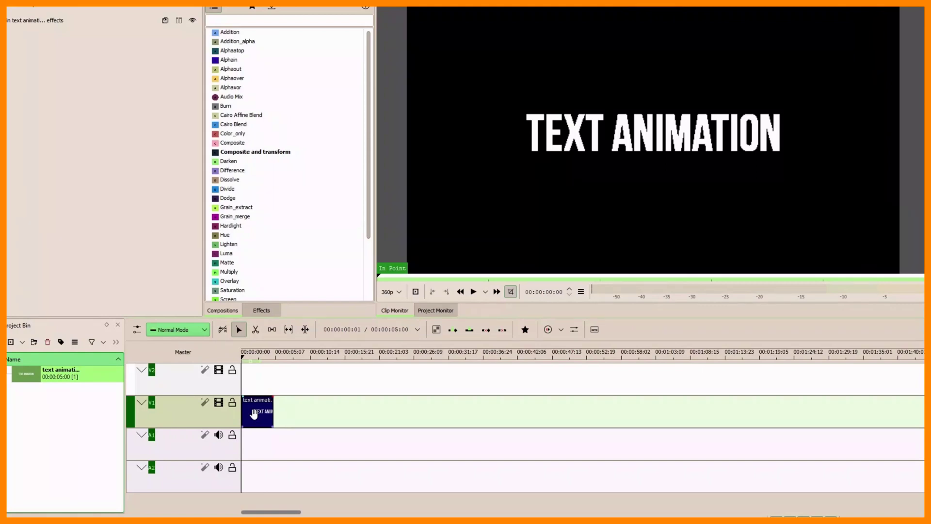
scroll(254, 414, up, 1)
scroll(254, 415, up, 1)
scroll(254, 414, up, 1)
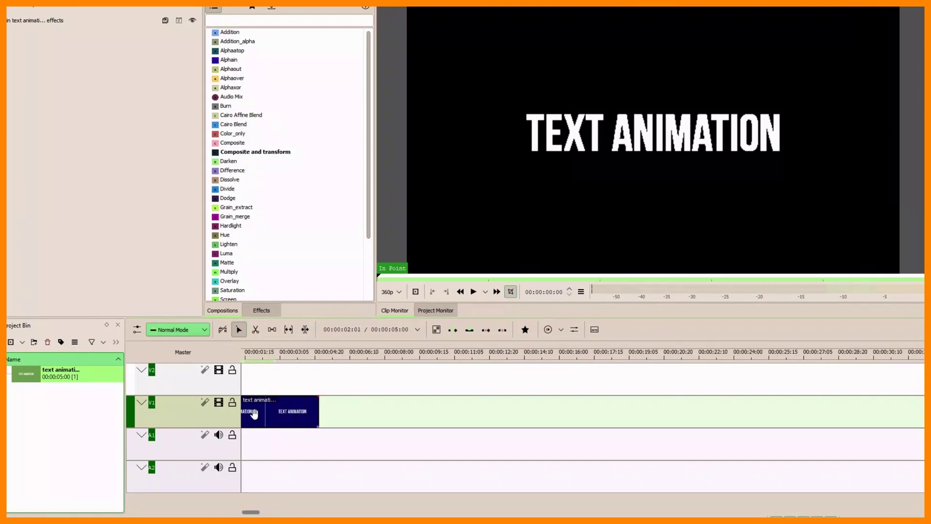
click(339, 405)
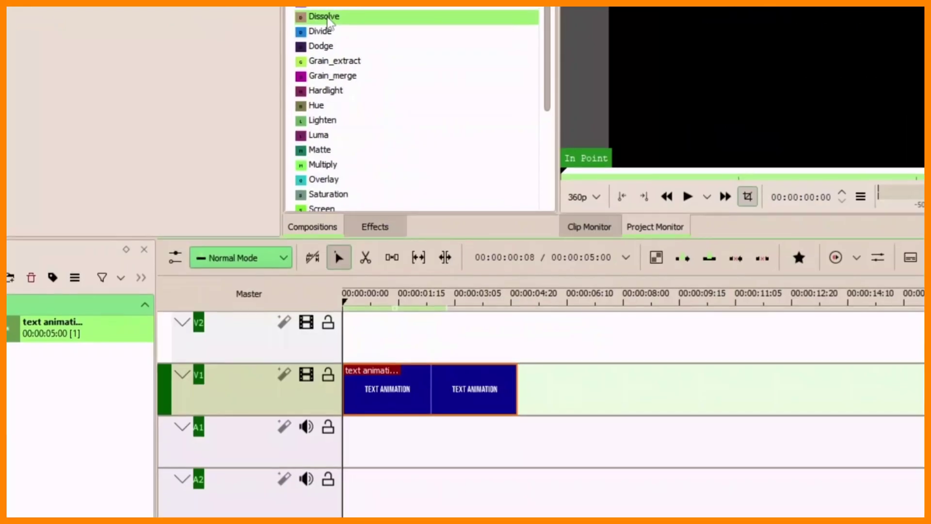
Add a shortened Dissolve at the title's start and a second Dissolve at its end.
drag(326, 22, 358, 439)
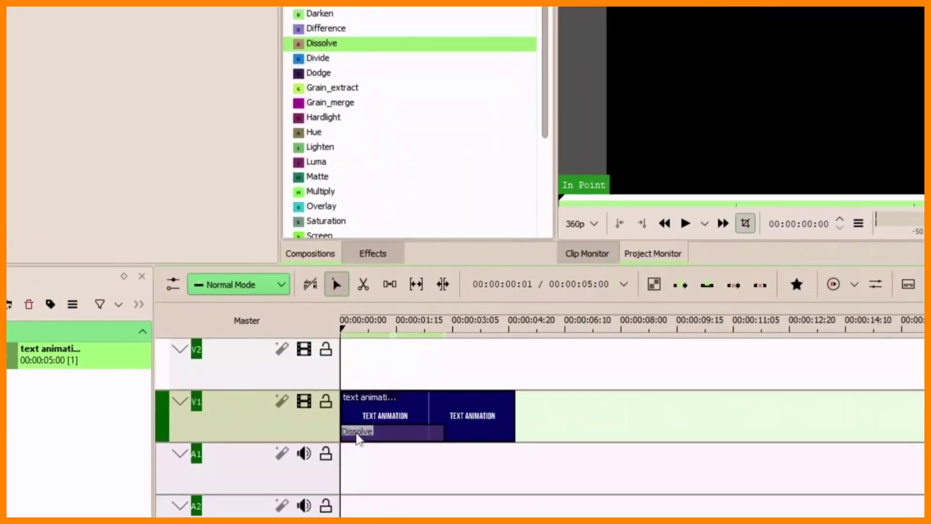
click(358, 435)
mouse_move(443, 435)
mouse_down()
mouse_move(389, 435)
mouse_move(365, 462)
mouse_up()
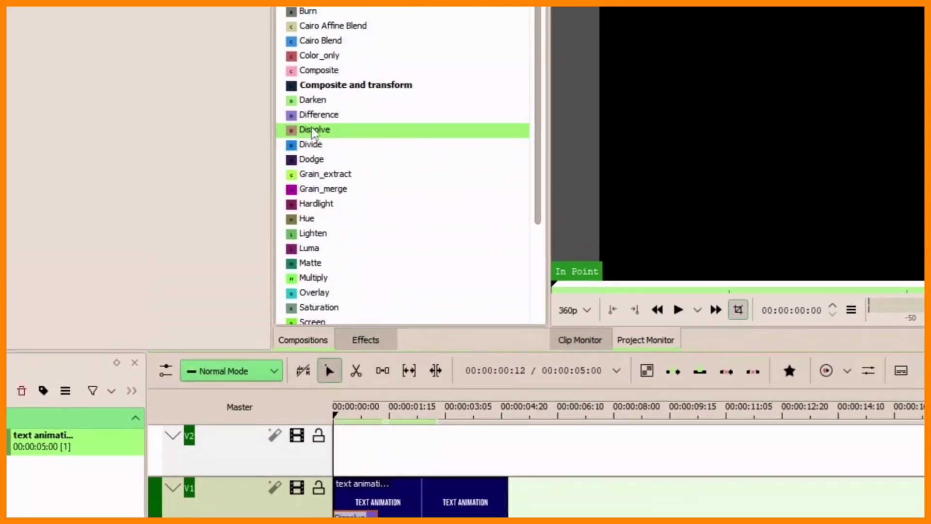
drag(313, 131, 487, 512)
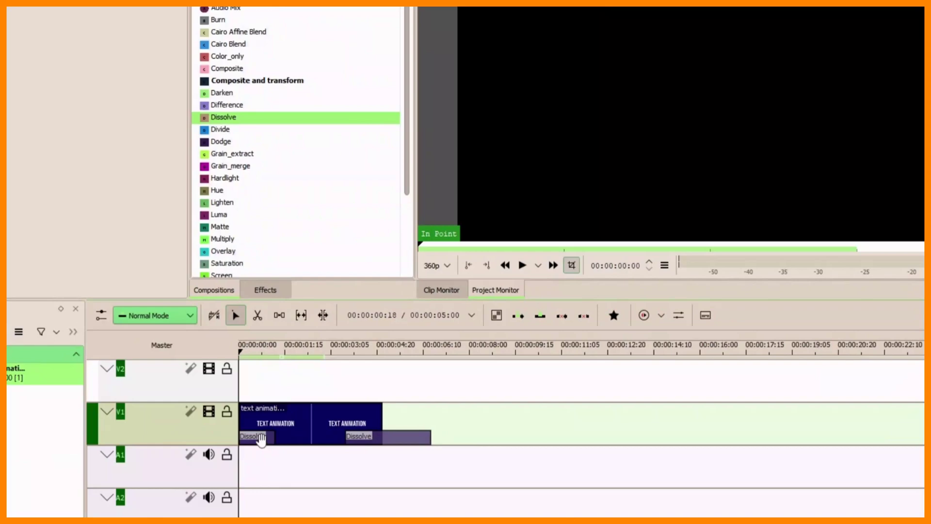
right_click(260, 442)
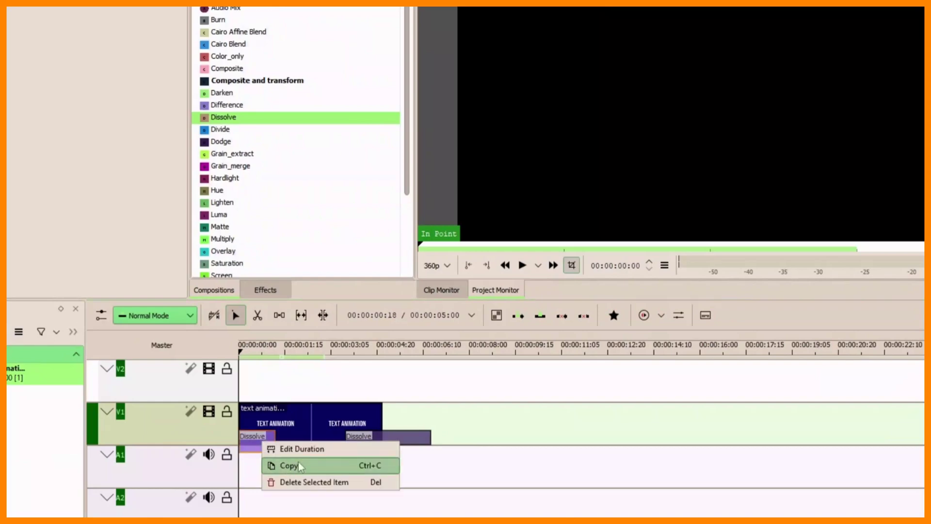
click(426, 437)
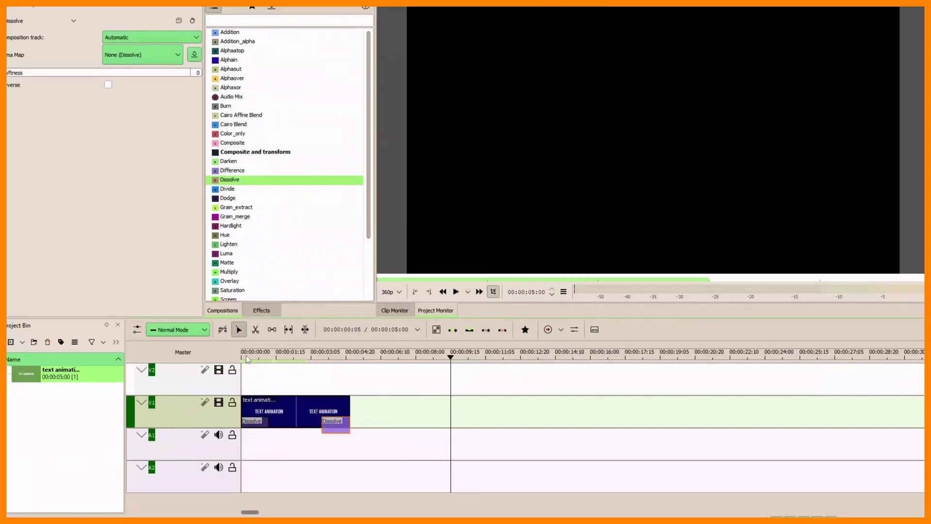
Play the title from the start and scrub through the ending fade.
click(241, 357)
key(space)
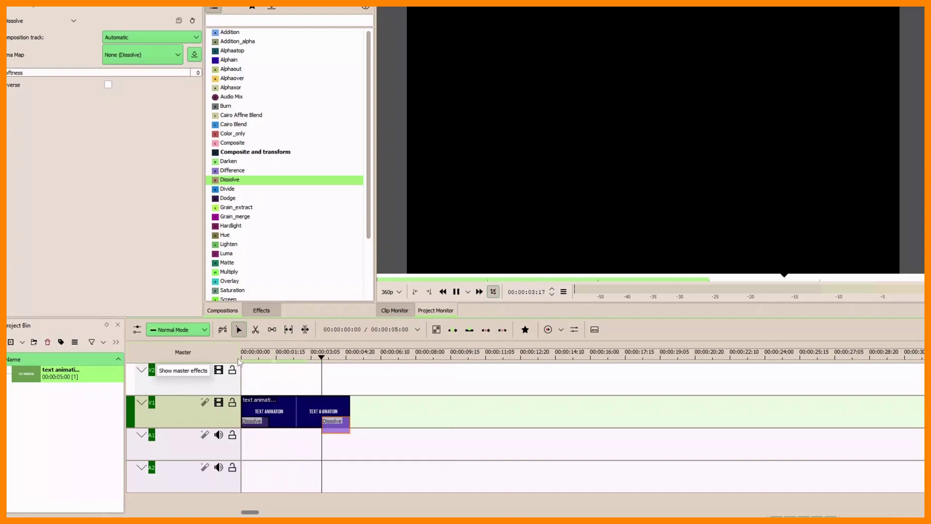
click(308, 358)
click(311, 361)
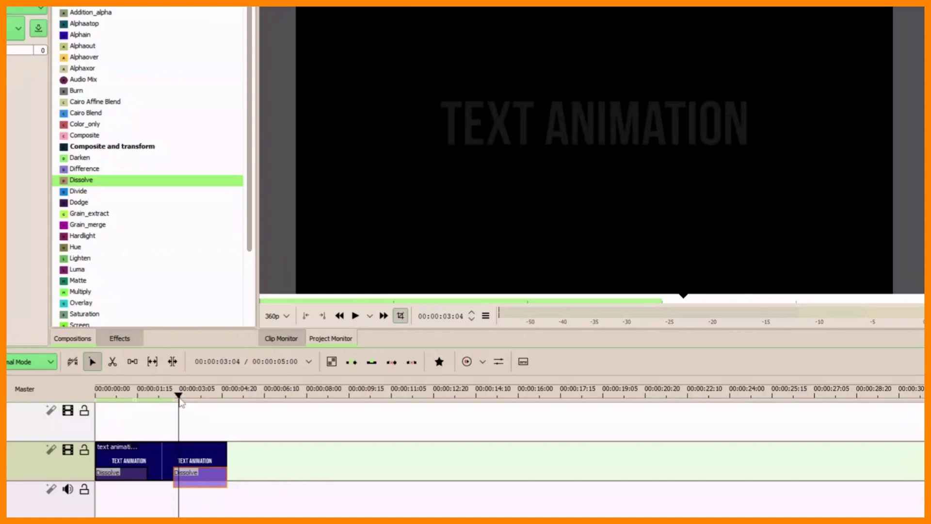
drag(180, 404, 194, 397)
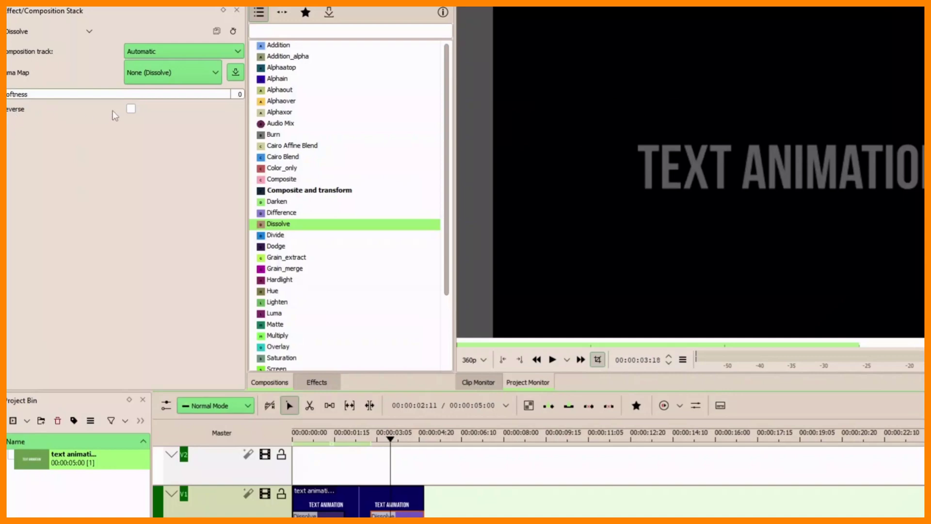
Reverse the ending Dissolve and replay the title fade from the beginning.
click(131, 110)
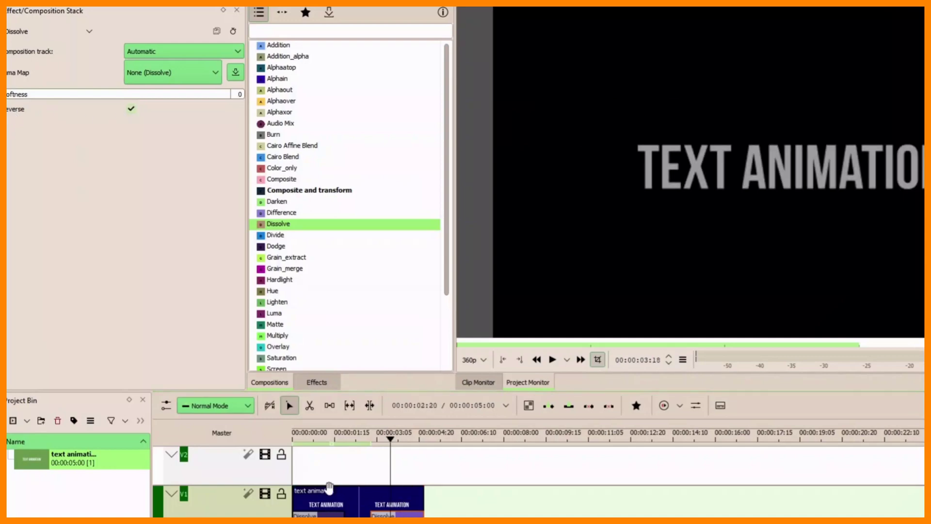
key(Home)
key(space)
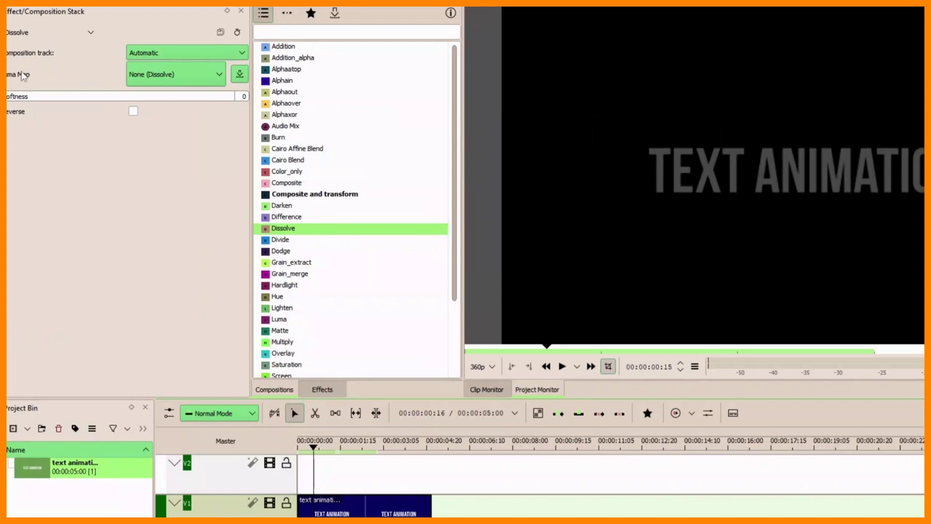
Set the ending Dissolve's luma map to Barn Door Diagonal NW-SE and preview it.
click(221, 75)
scroll(196, 192, down, 3)
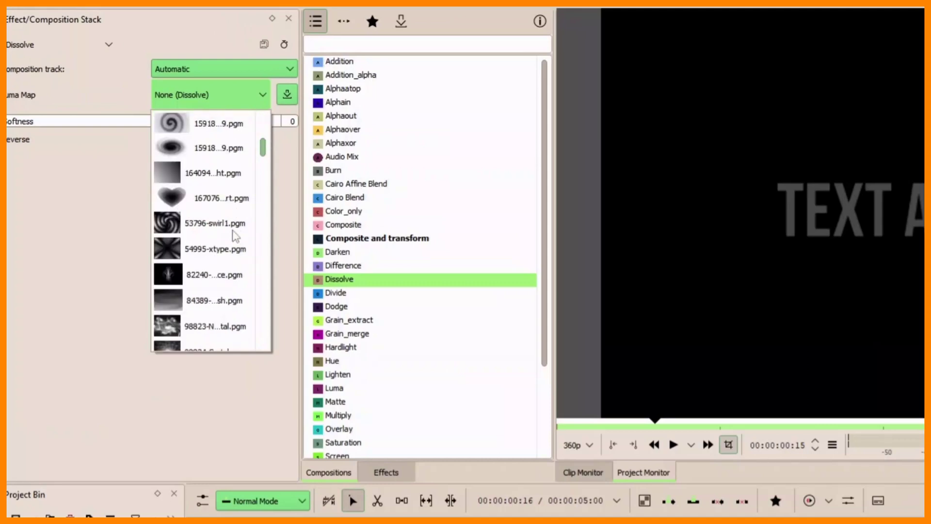
scroll(235, 234, down, 3)
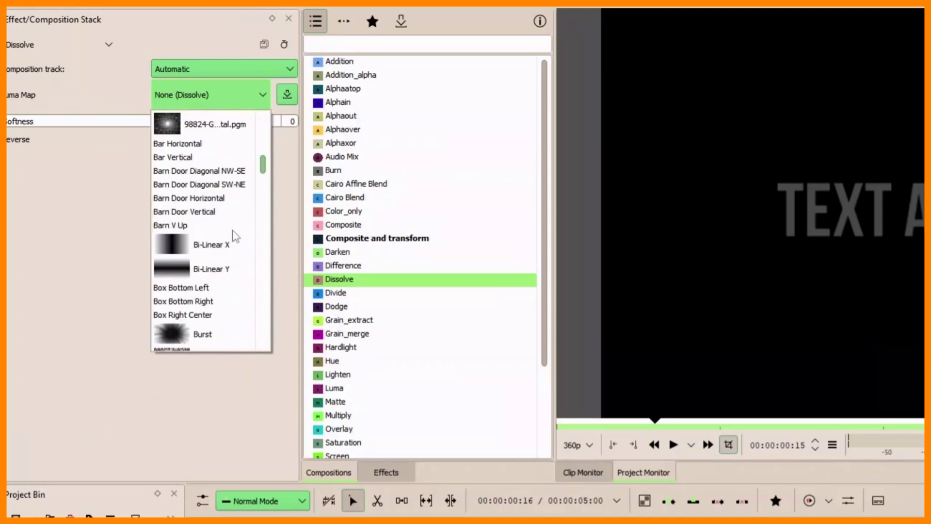
click(201, 176)
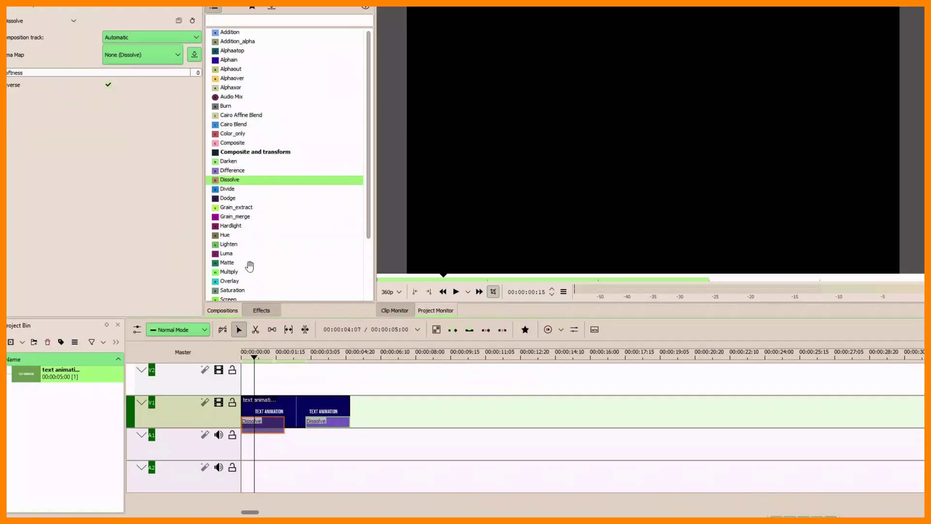
click(242, 357)
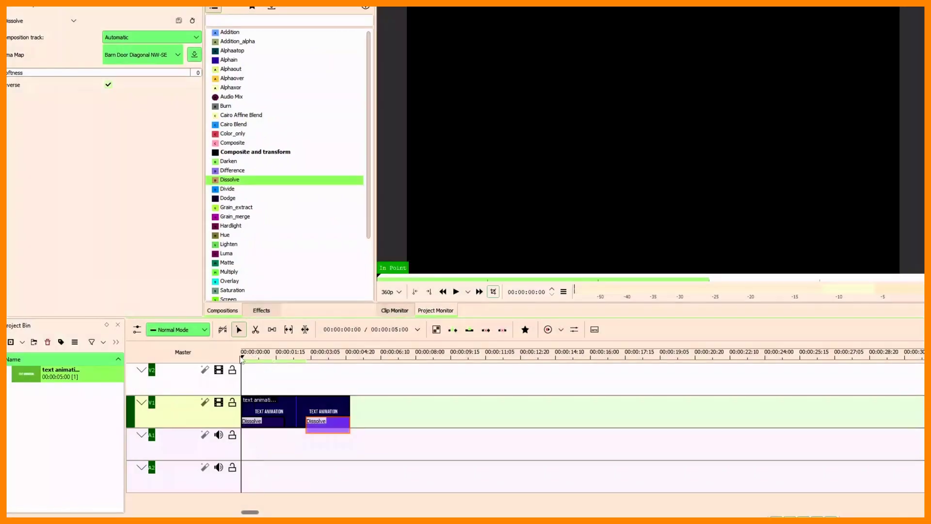
key(space)
text(10)
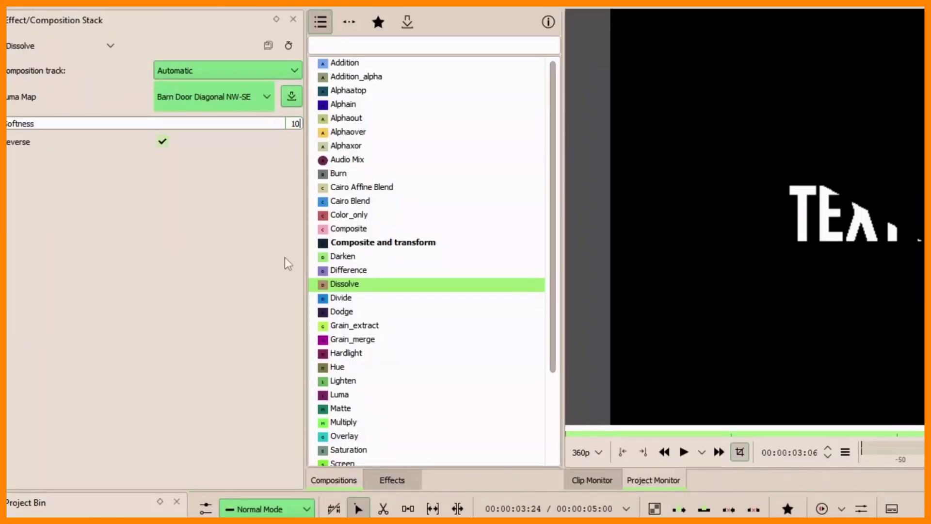
Set the wipe softness to 10 and replay the text wiping away.
key(Return)
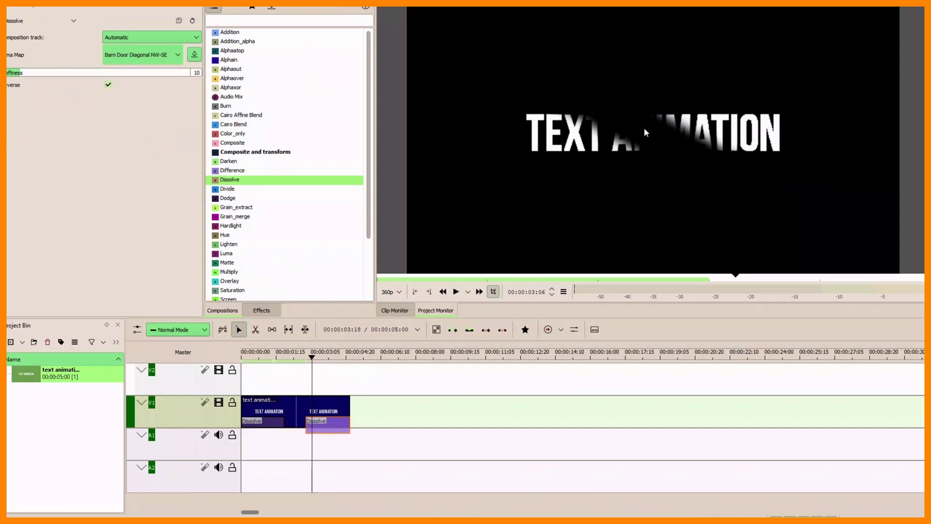
click(302, 361)
key(space)
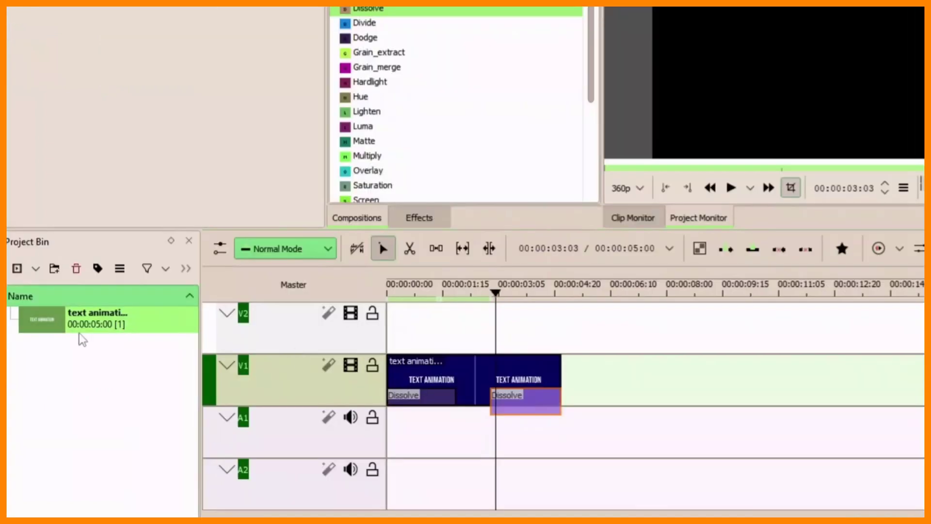
Add a second title copy on V2 and video (2).mp4 after the titles on V1.
mouse_move(58, 323)
mouse_down()
mouse_move(644, 377)
mouse_move(623, 391)
mouse_up()
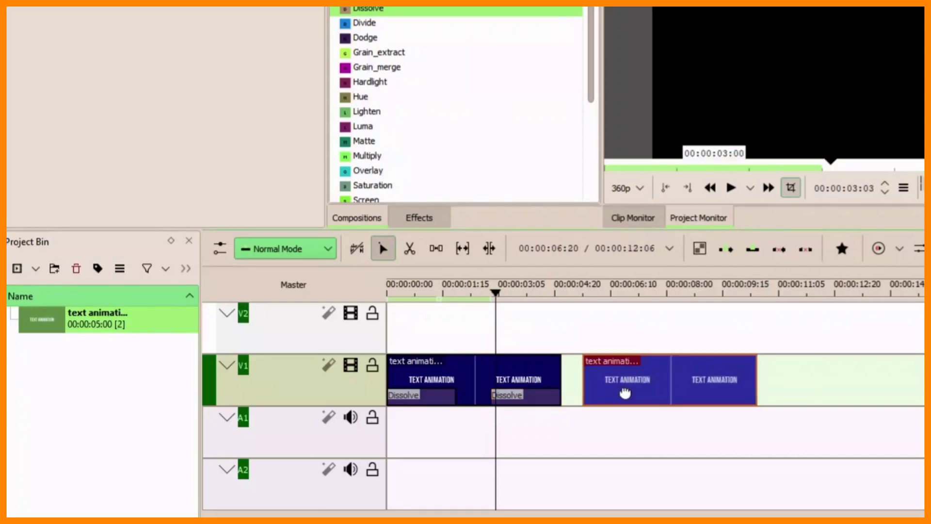
click(615, 298)
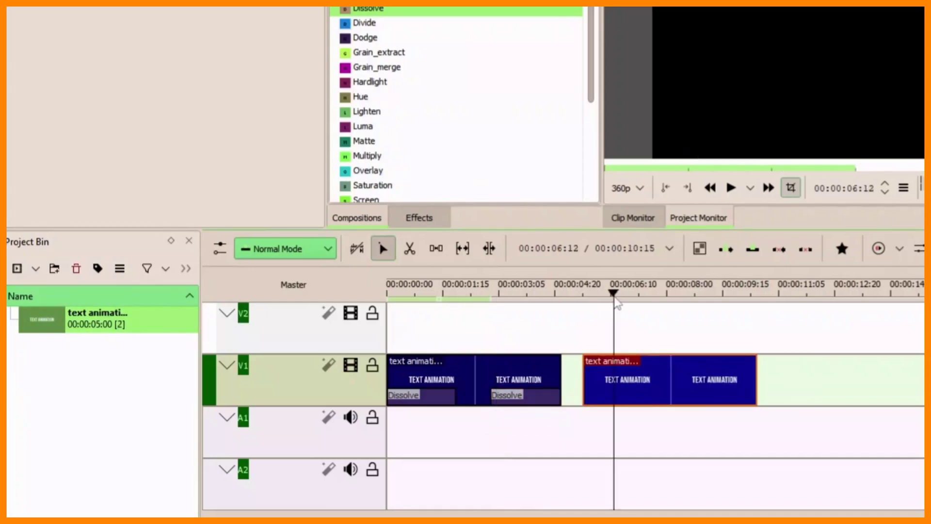
drag(649, 374, 648, 335)
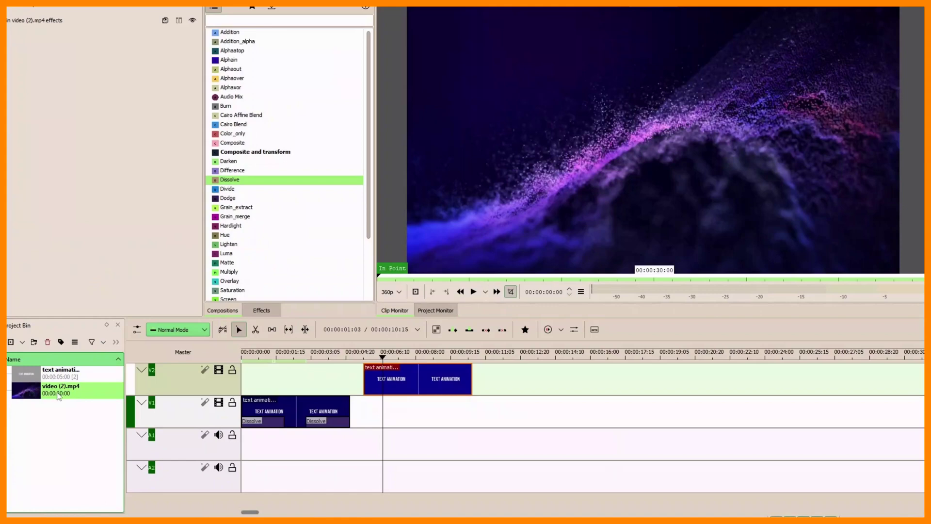
mouse_move(62, 387)
mouse_down()
mouse_move(460, 422)
mouse_move(481, 412)
mouse_up()
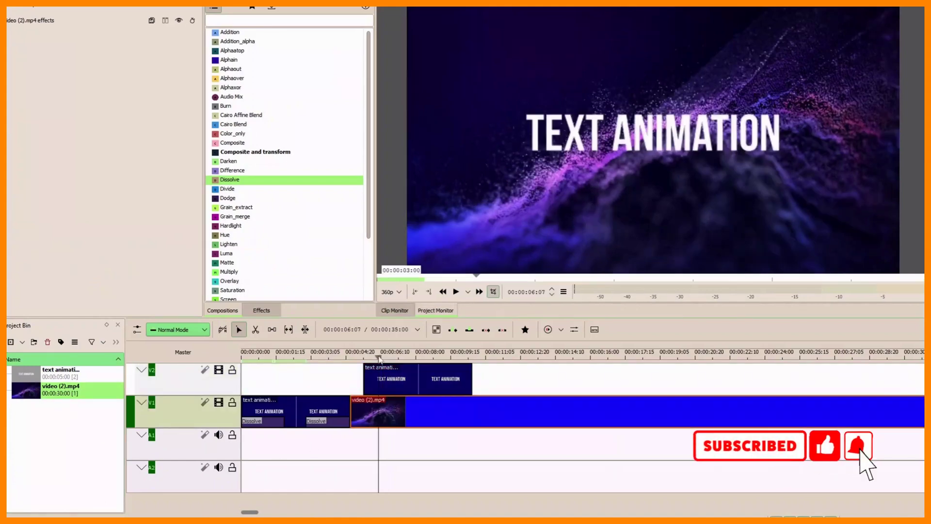
click(407, 379)
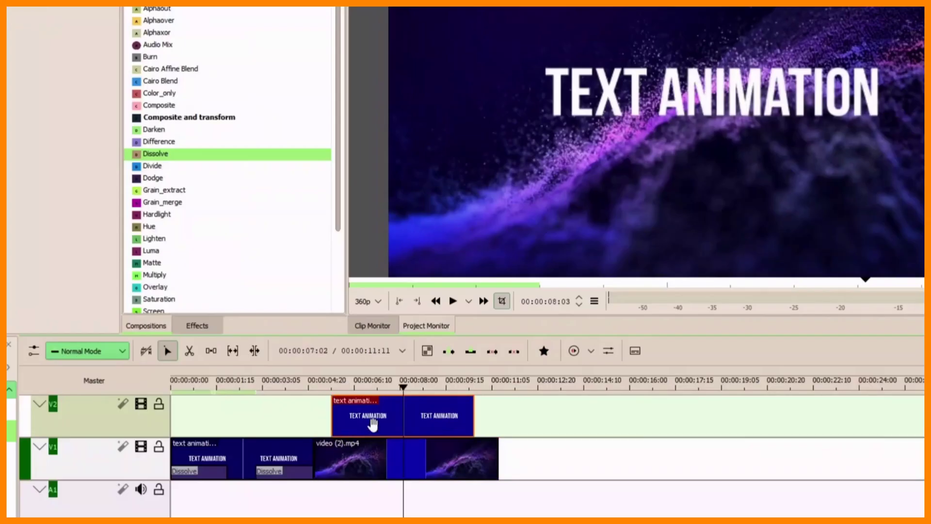
Apply Distort from Transform, Distort and Perspective effects to the V2 title clip.
click(198, 327)
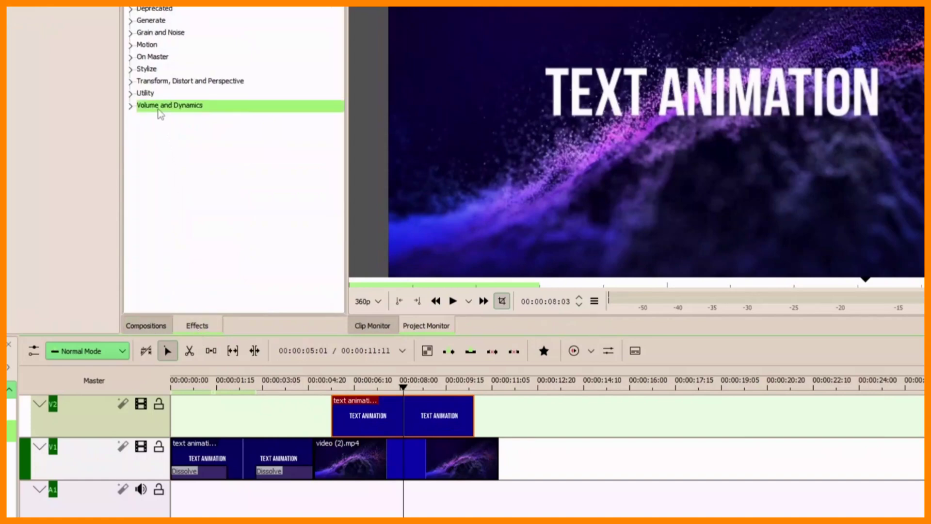
double_click(161, 82)
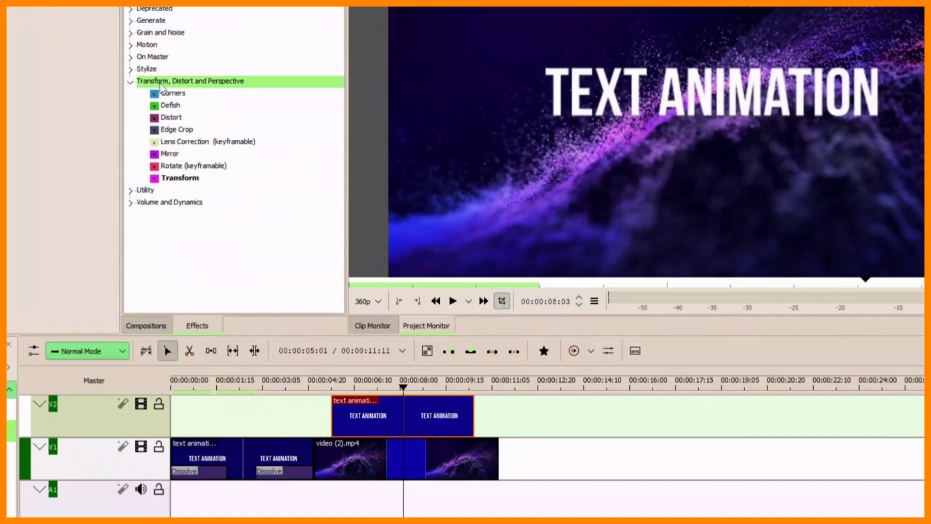
click(173, 119)
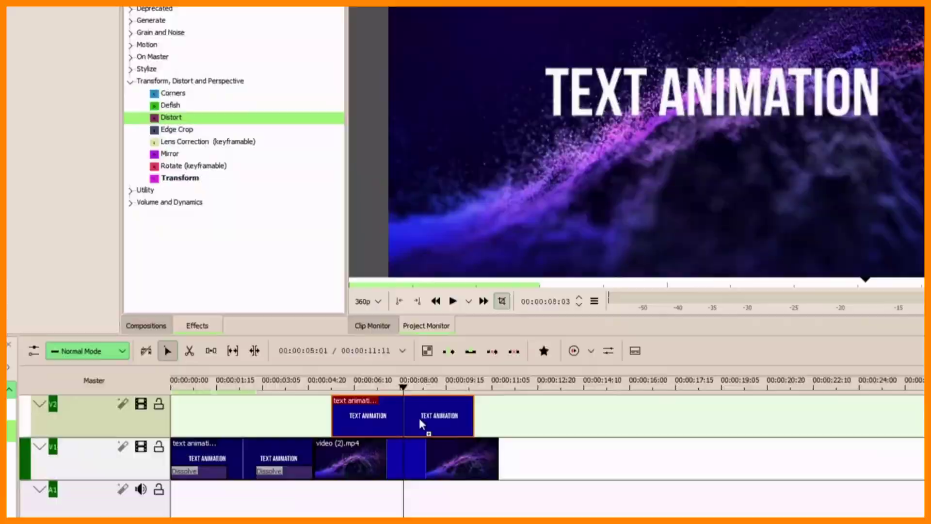
drag(173, 119, 421, 420)
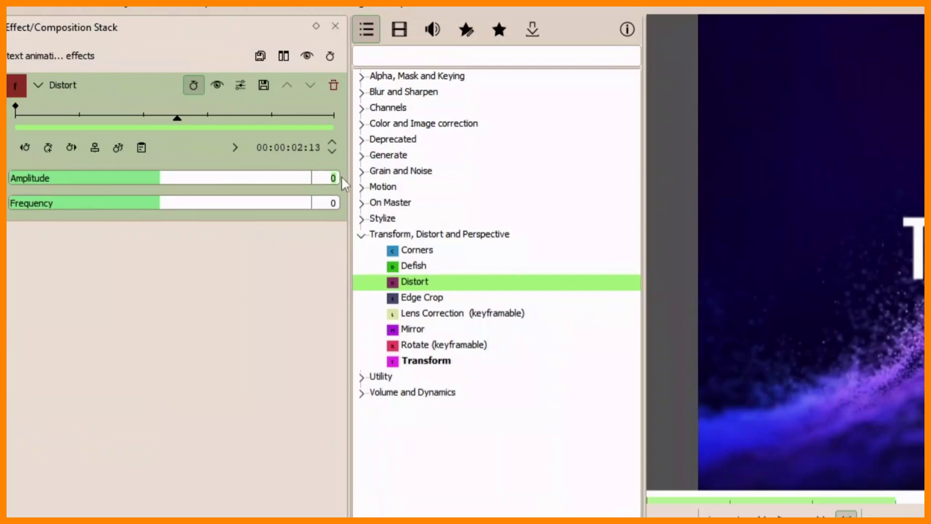
text(1)
text(000)
Give the V2 title's Distort amplitude 1000 and frequency 5, then preview the warp.
click(334, 202)
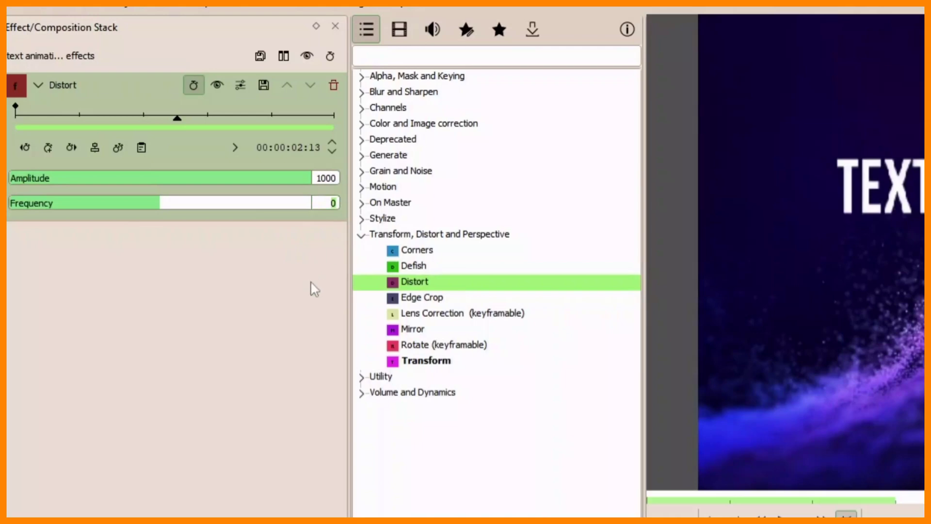
text(5)
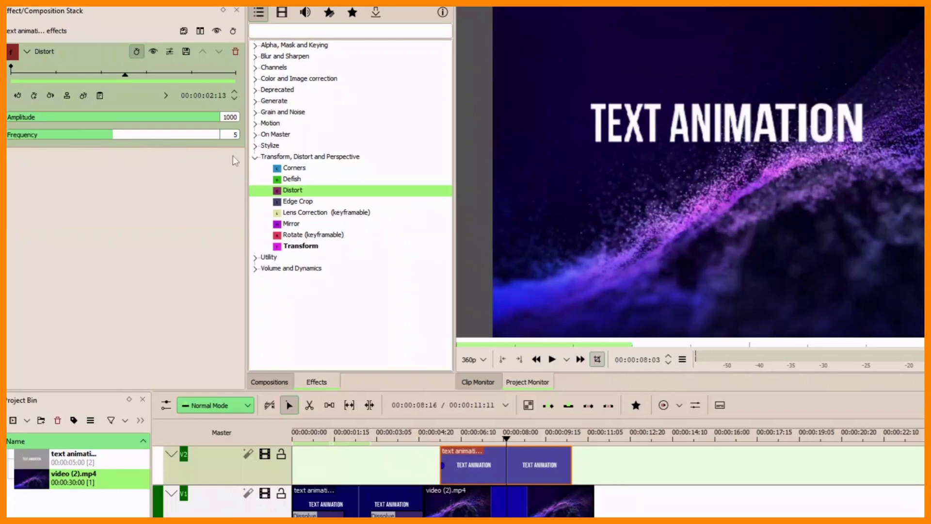
click(442, 441)
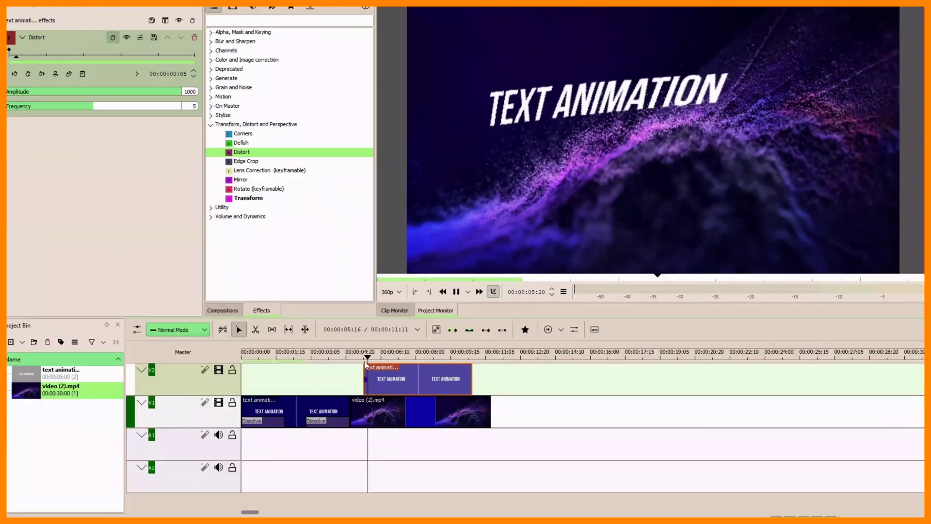